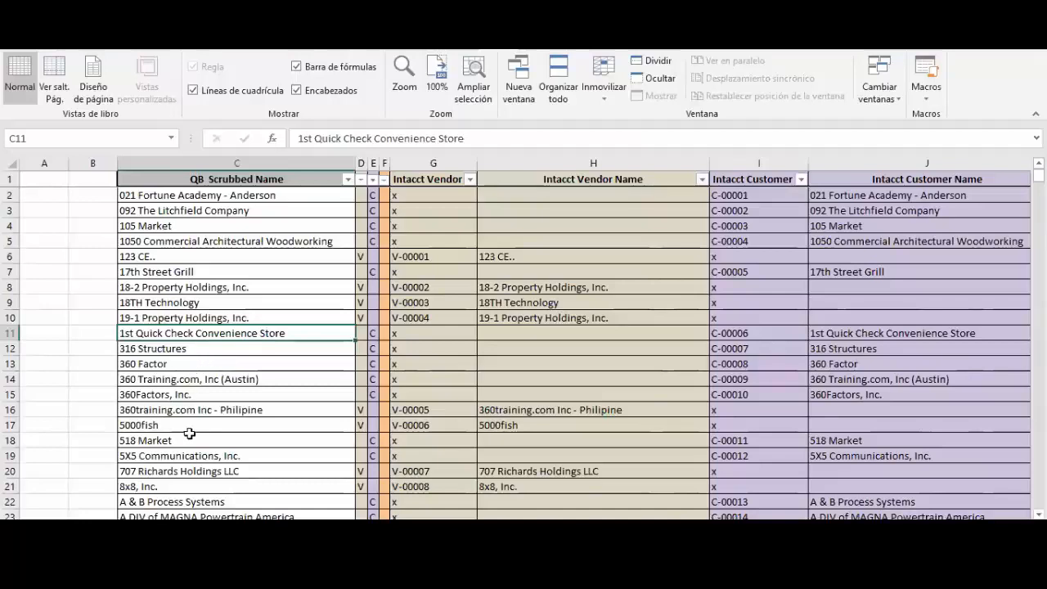
Compare the String 1, String 2 and Score entries of the Tex-Span Bilingual Safety Solutions match in row 2
click(141, 395)
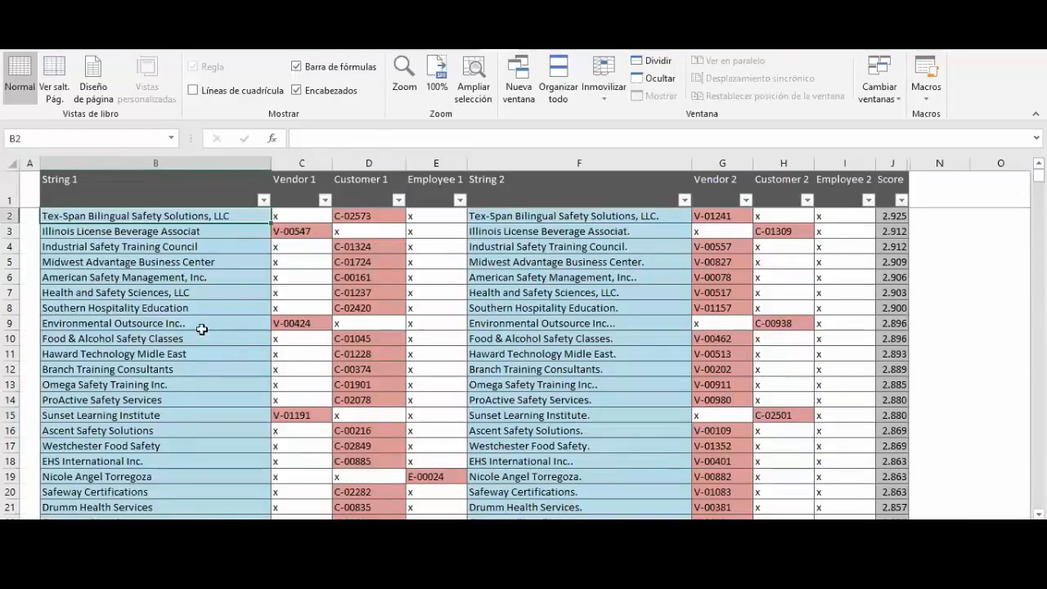
click(903, 219)
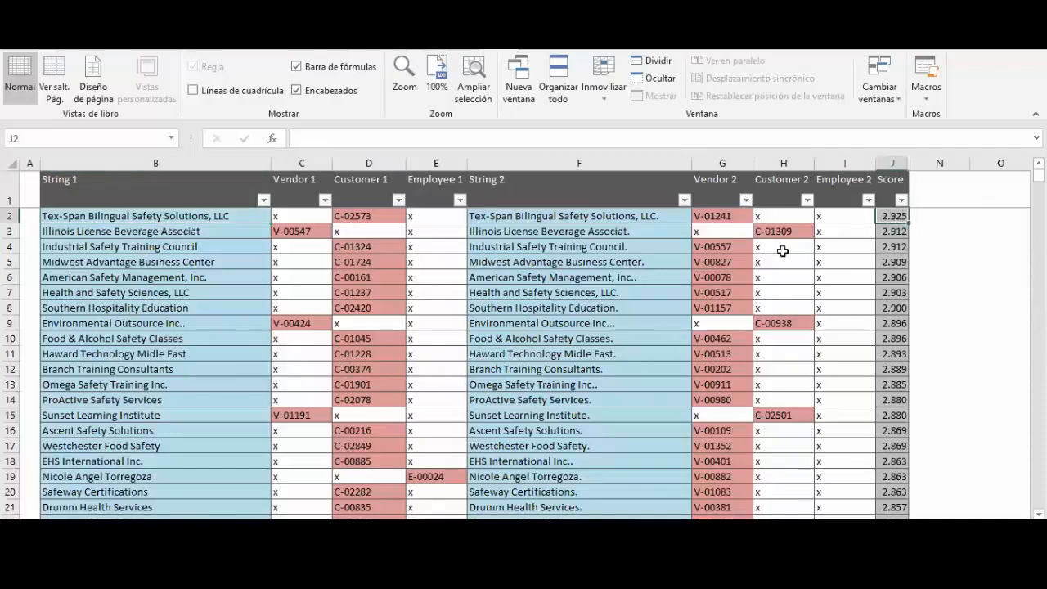
click(221, 216)
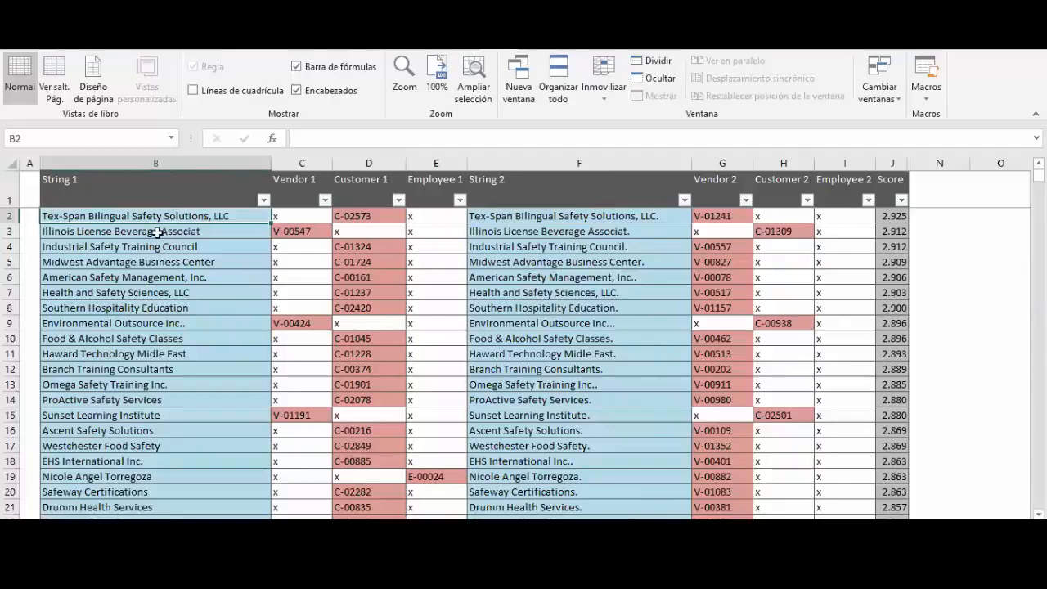
click(542, 216)
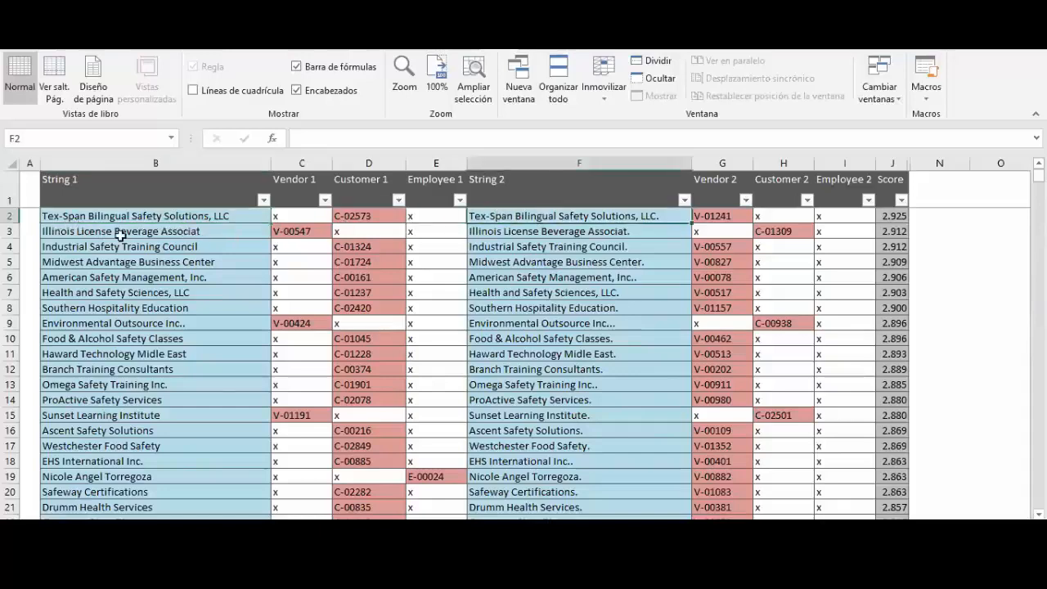
click(177, 215)
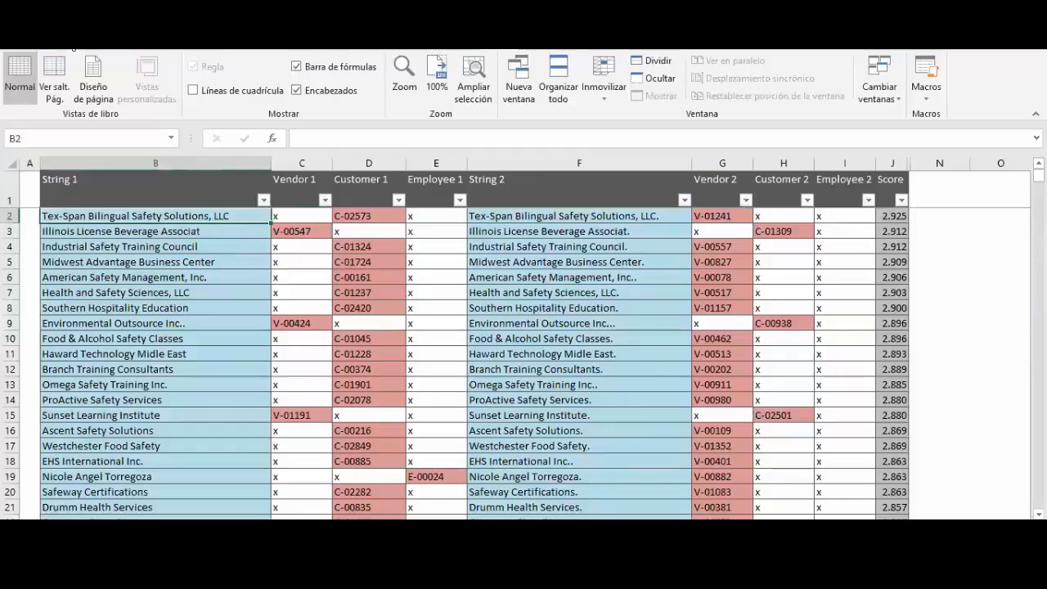
Find the two Tex-Span Bilingual Safety Solutions entries in the QB Scrubbed Name list and select rows 3843 and 3844
click(73, 49)
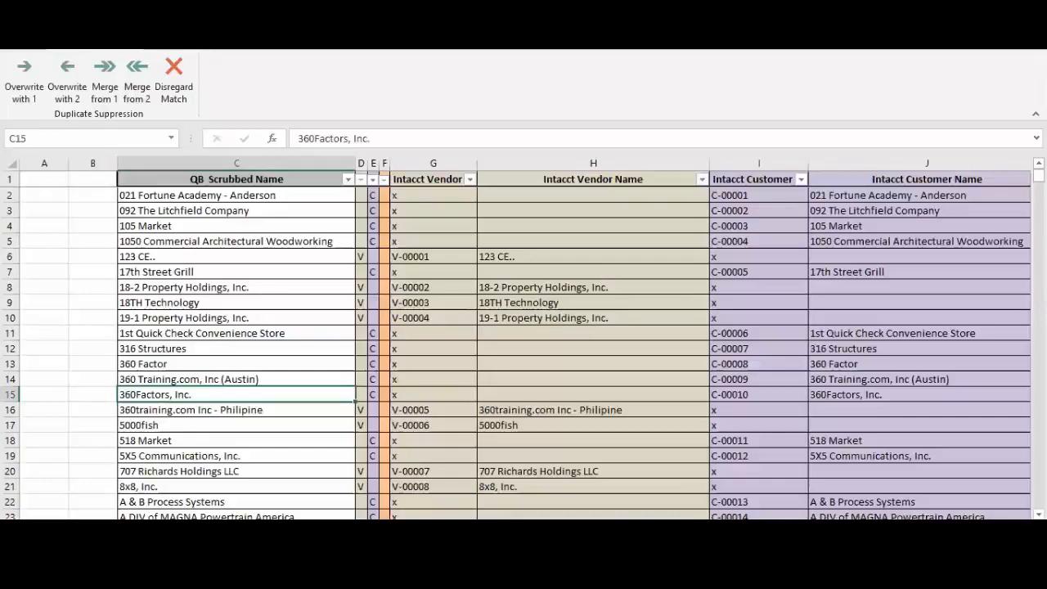
click(74, 439)
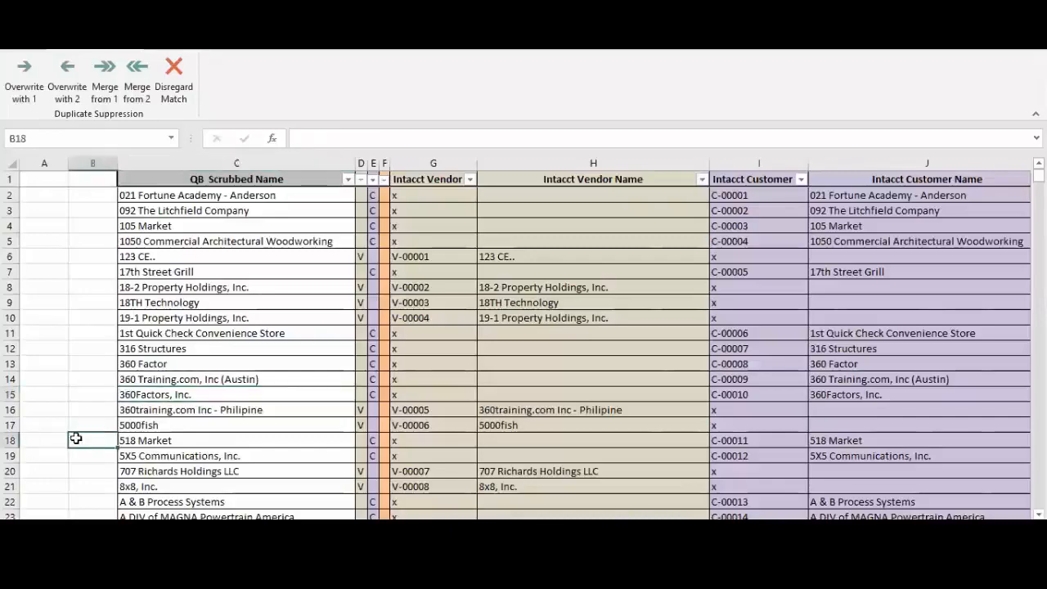
key(ctrl+Down)
key(ctrl+Down)
key(ctrl+Down)
key(ctrl+Down)
key(ctrl+Down)
key(ctrl+Down)
key(Down)
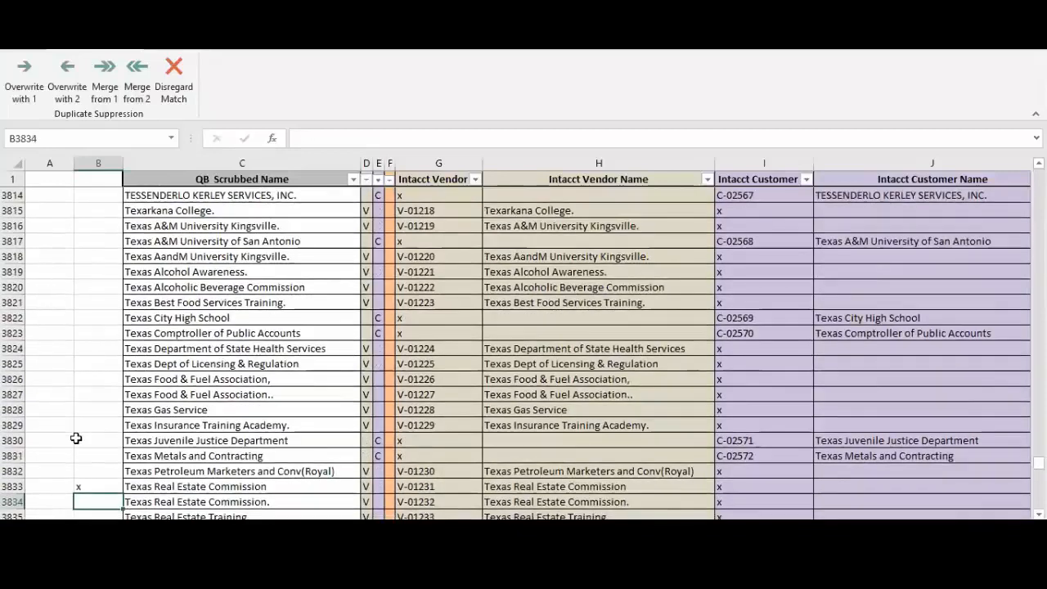
key(Down)
key(Down)
key(Down)
key(Down)
key(Down)
key(Down)
key(Down)
key(Down)
key(Down)
key(Down)
key(Down)
key(Down)
key(Down)
key(Down)
key(Down)
key(Down)
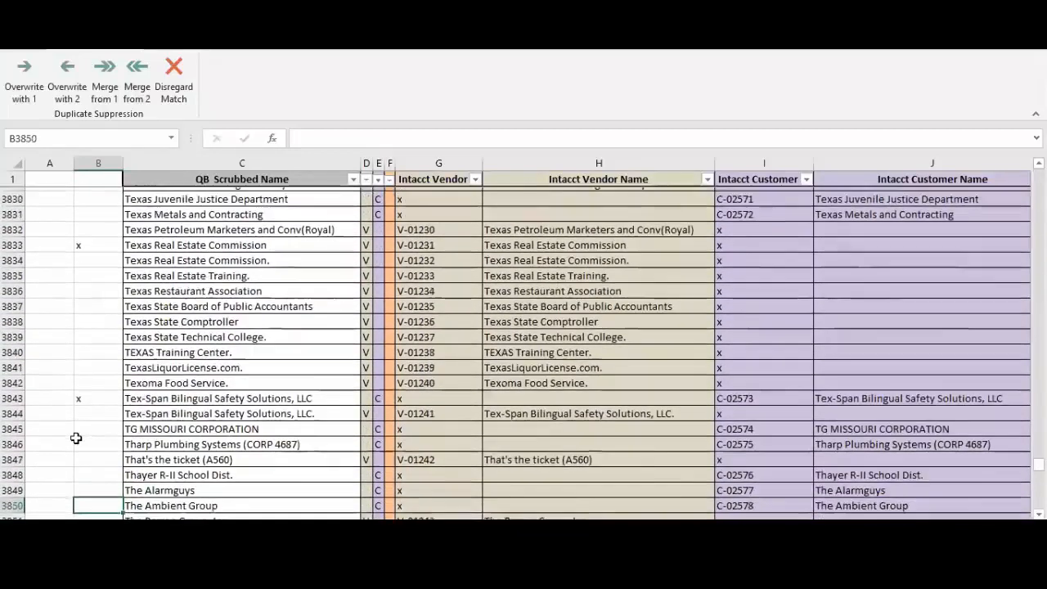
drag(11, 394, 10, 411)
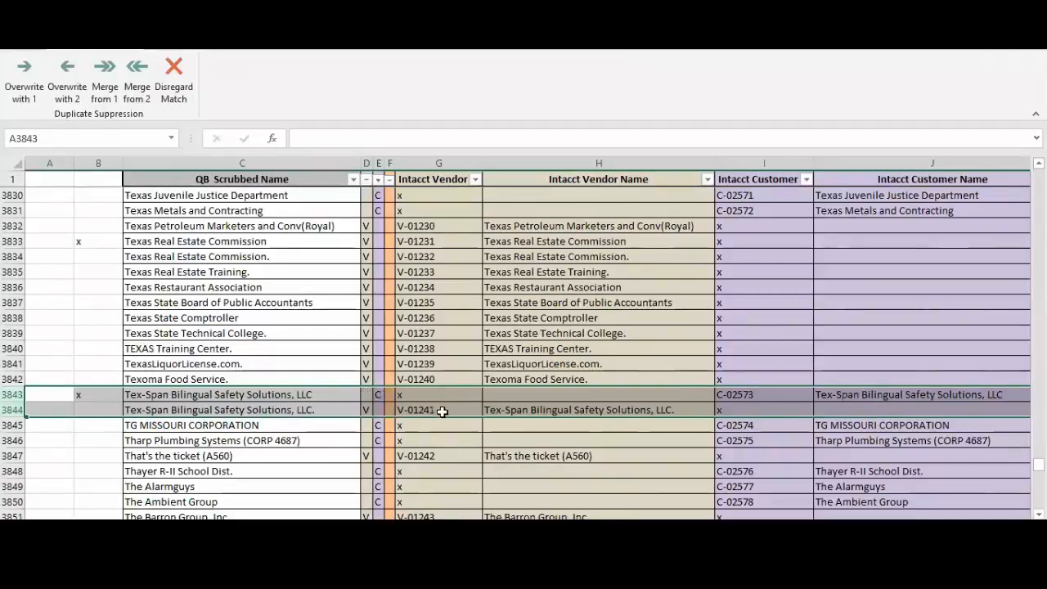
Merge the Tex-Span Bilingual Safety Solutions match from String 1 and check both of its rows in the QB Scrubbed Name list
click(245, 528)
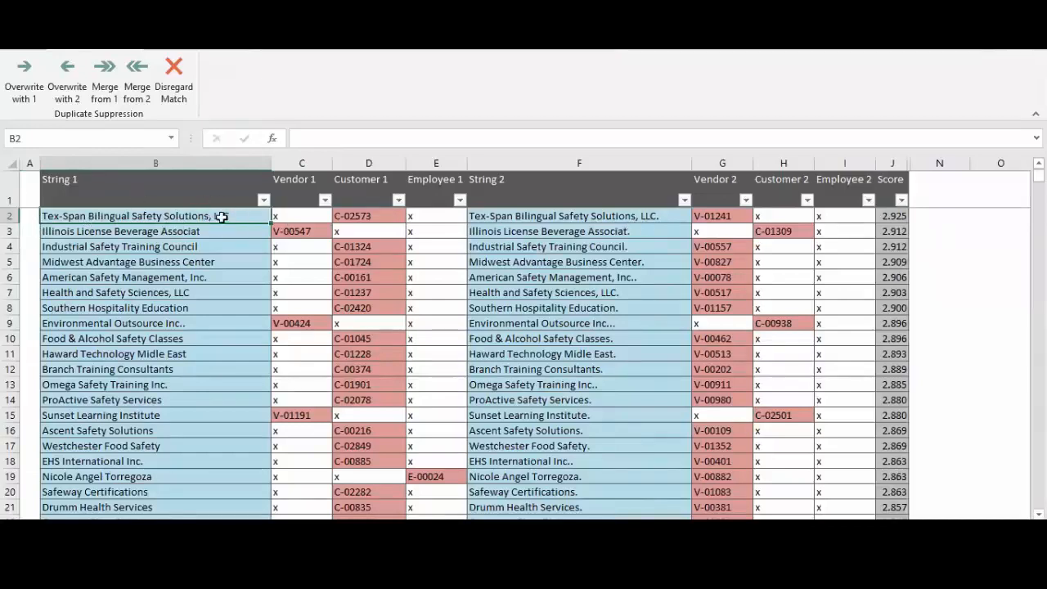
click(107, 98)
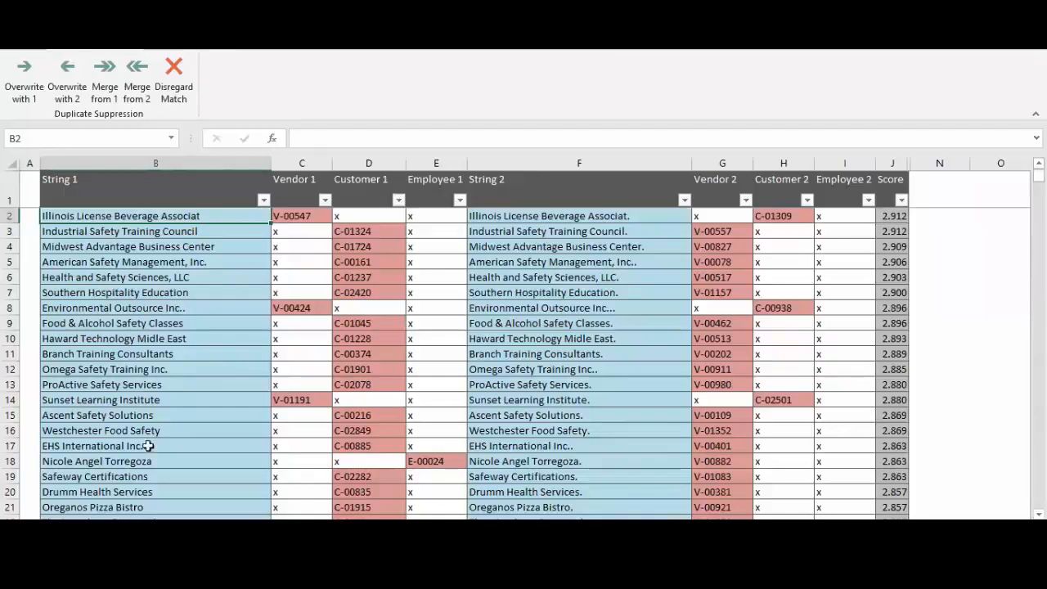
click(128, 525)
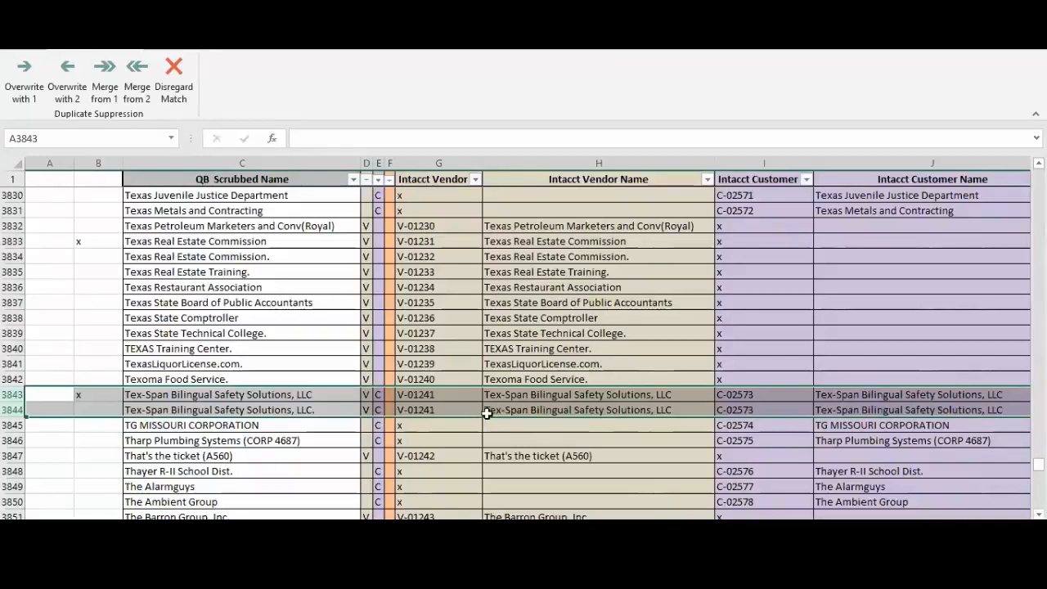
Merge the eight matches in rows 2 to 9 of the match list, through Food & Alcohol Safety Classes, from String 1
click(128, 525)
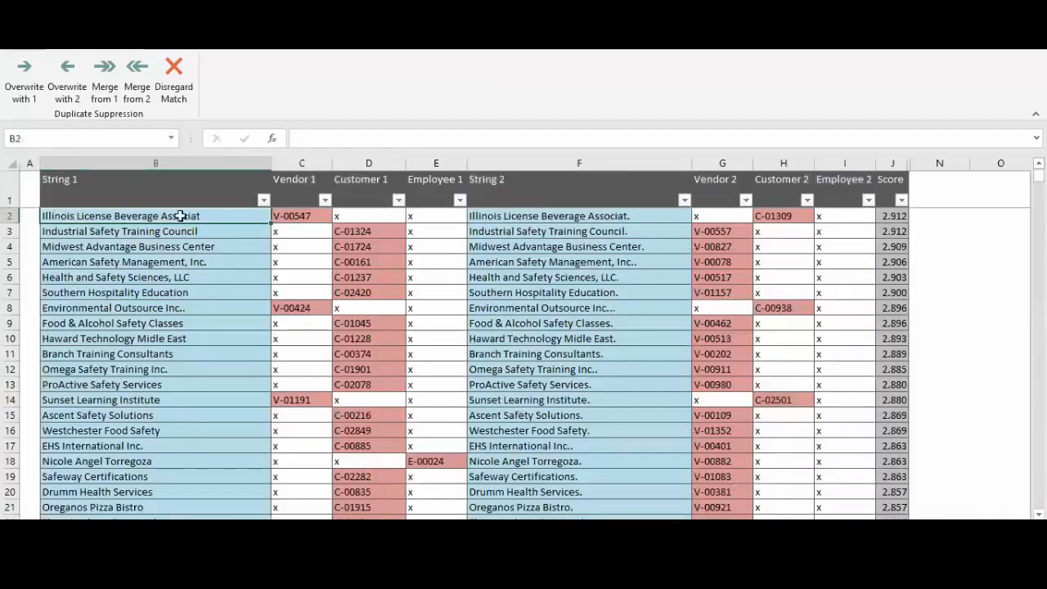
drag(88, 217, 90, 338)
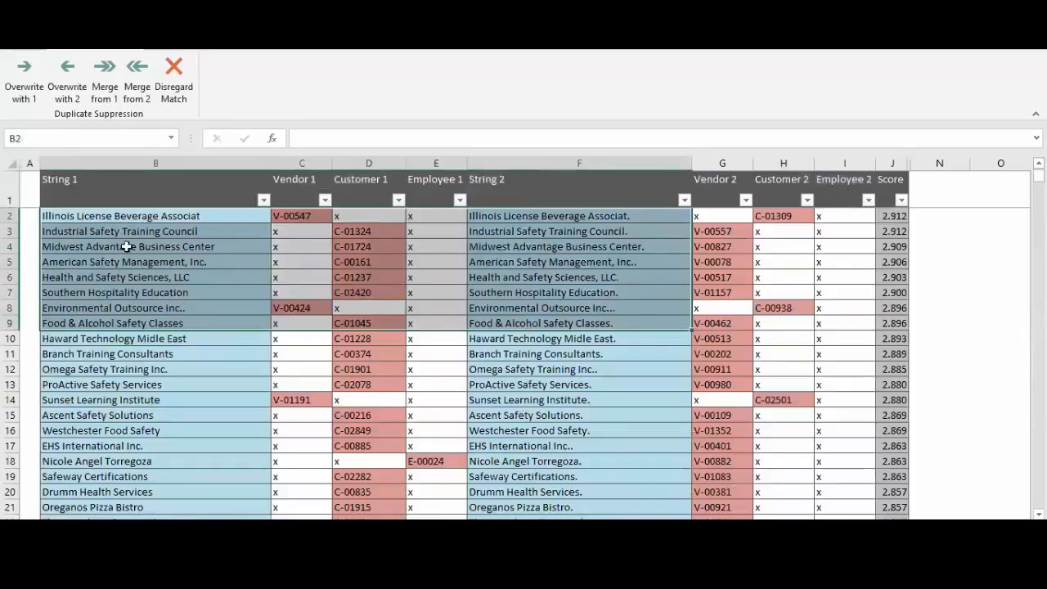
click(106, 94)
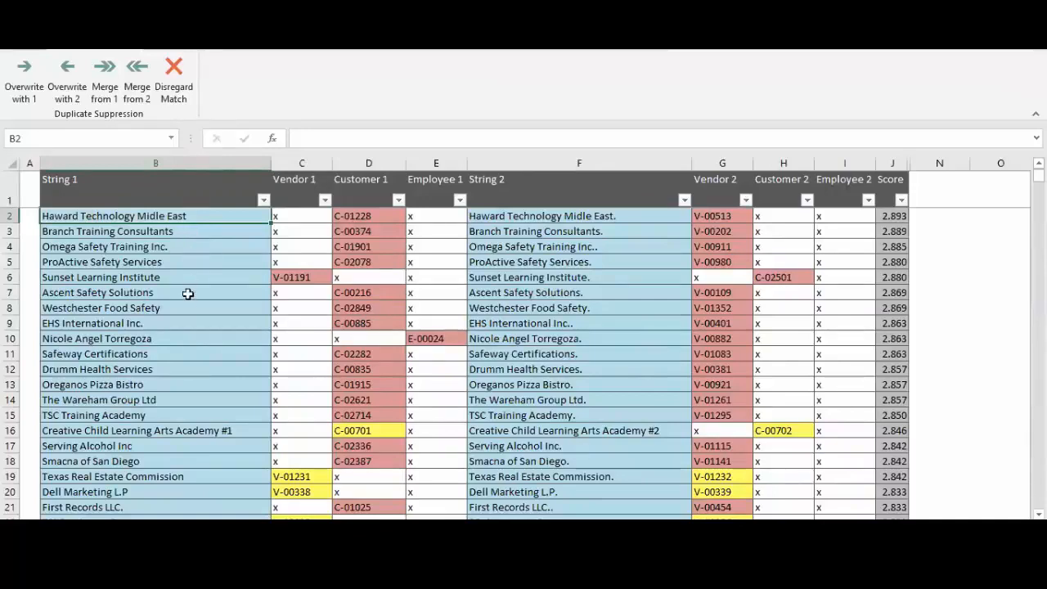
Locate the Blue Elephant Learning Center match, with a customer on both sides, in row 50 of the match list
click(1039, 514)
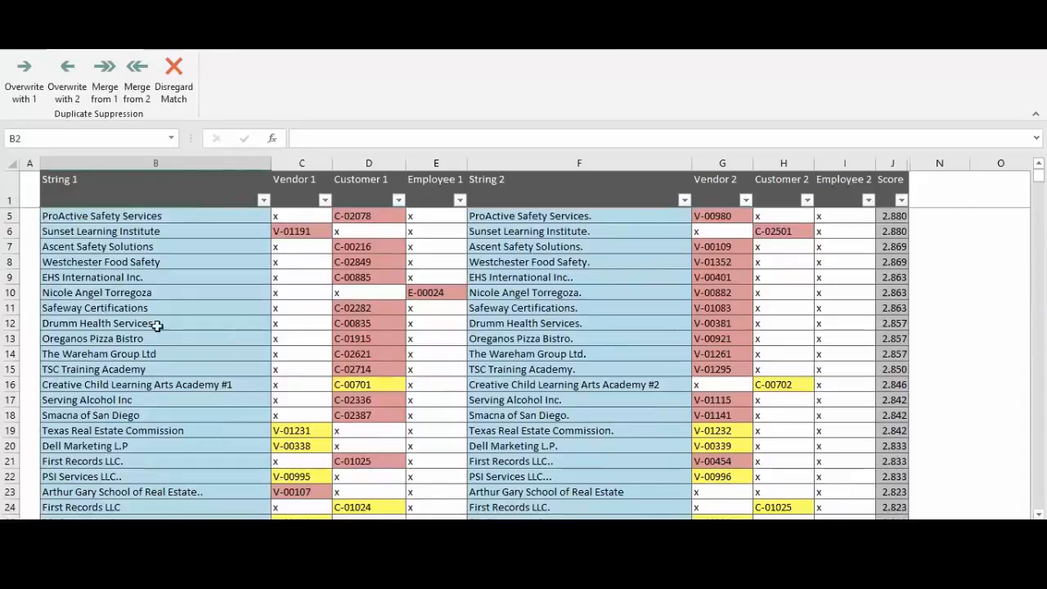
click(129, 416)
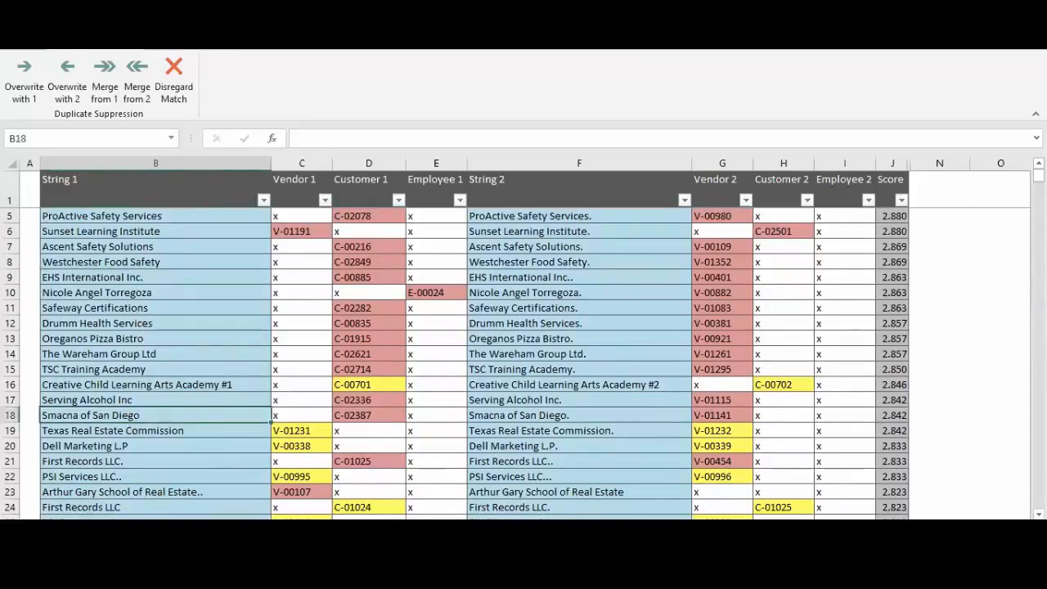
scroll(131, 401, down, 11)
click(131, 401)
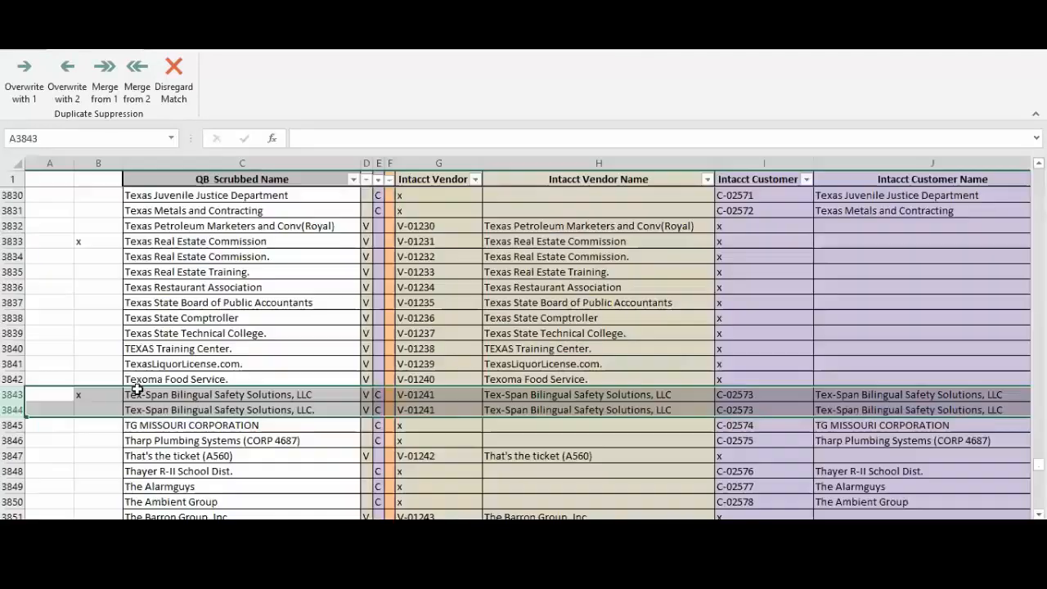
View the end of the QB Scrubbed Name list and return to the match list
click(211, 309)
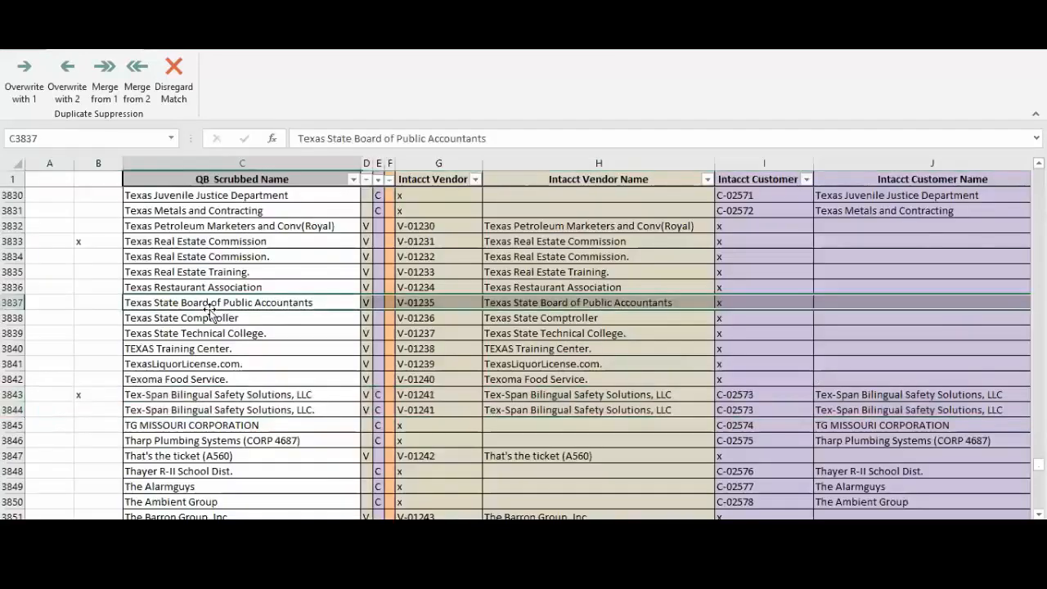
key(ctrl+Down)
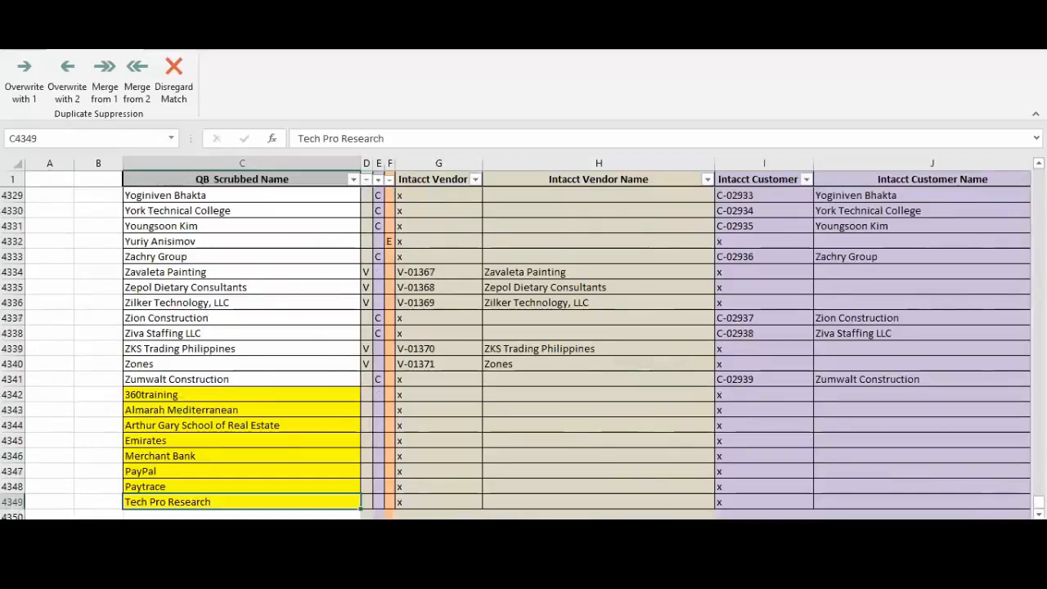
key(ctrl+Page_Down)
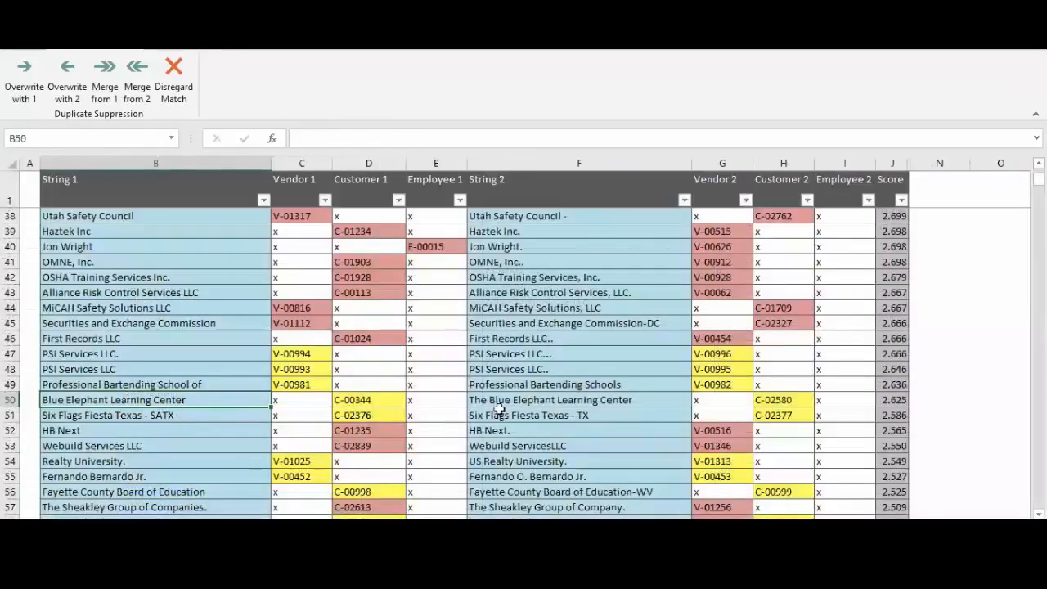
Overwrite the Blue Elephant Learning Center match with String 2, checking its record in the customer import sheet before and after
click(528, 401)
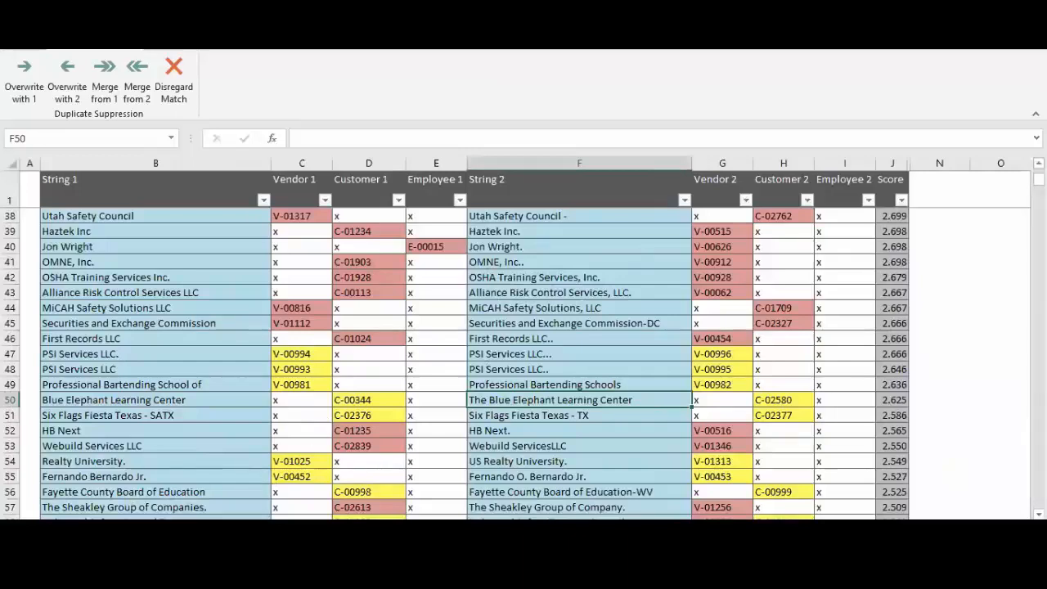
click(252, 528)
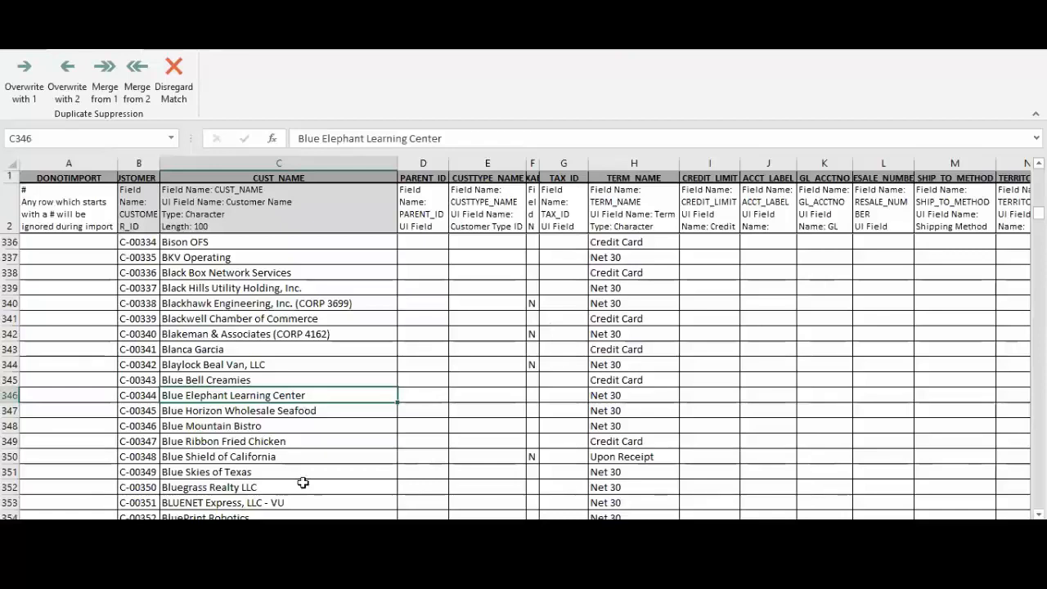
key(ctrl+Page_Up)
key(ctrl+Page_Up)
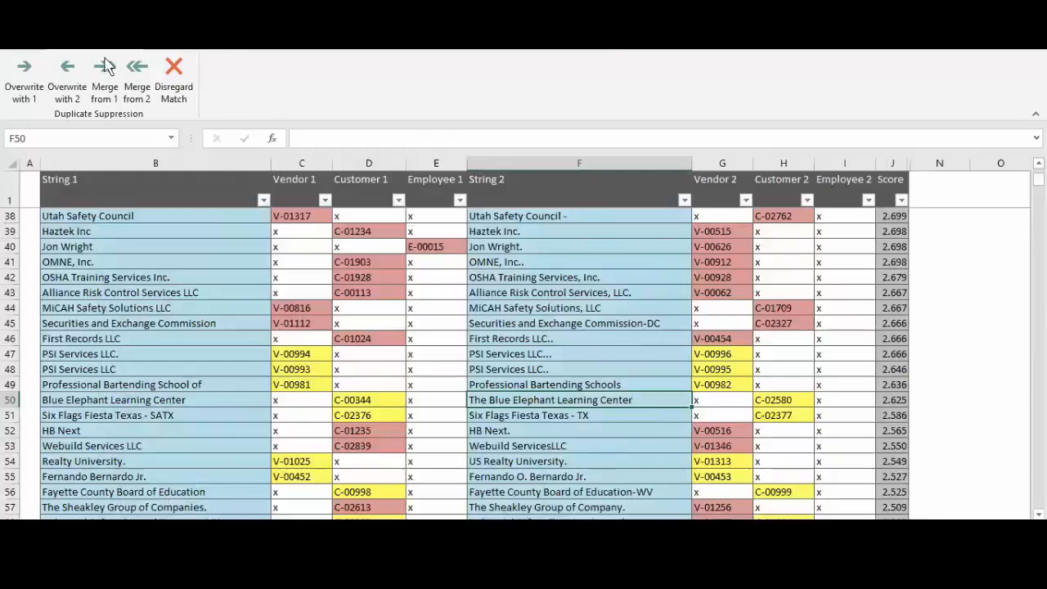
click(69, 99)
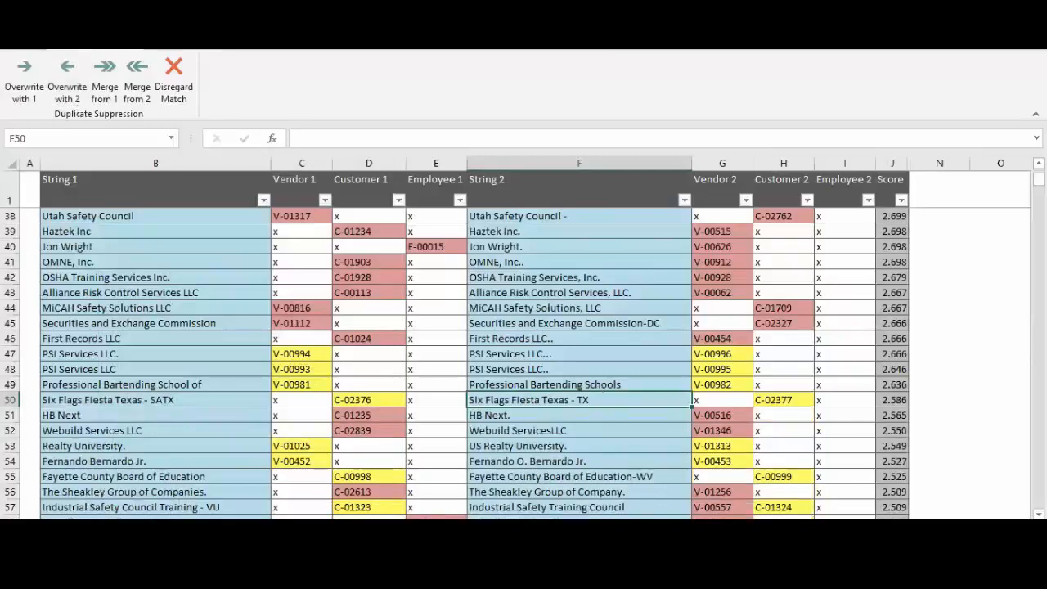
key(ctrl+Page_Up)
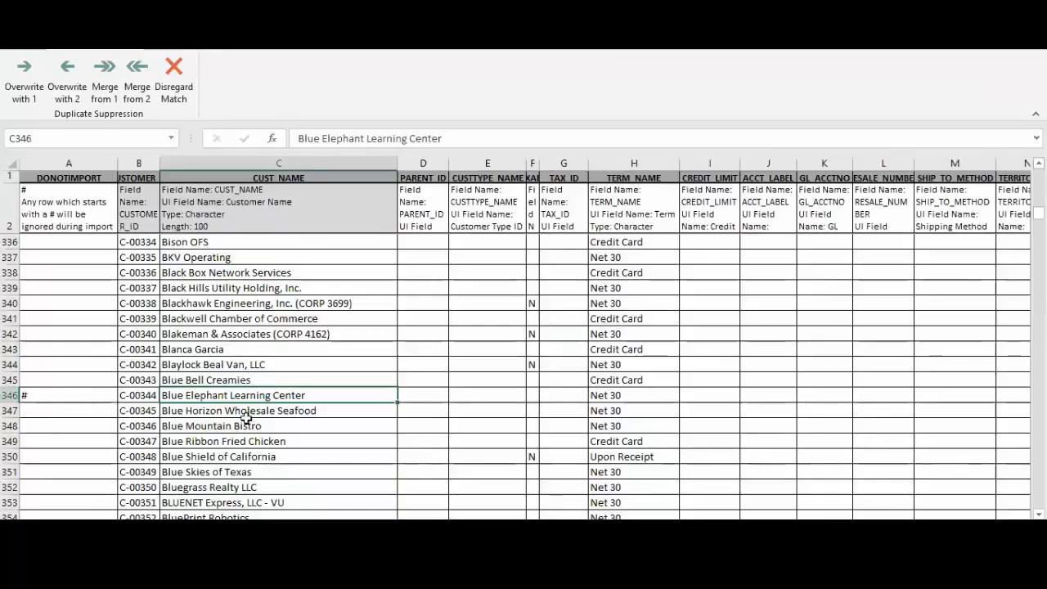
Check the x-marked Blue Elephant Learning Center rows in the QB Scrubbed Name list and its DONOTIMPORT field in the customer import sheet
key(alt+Tab)
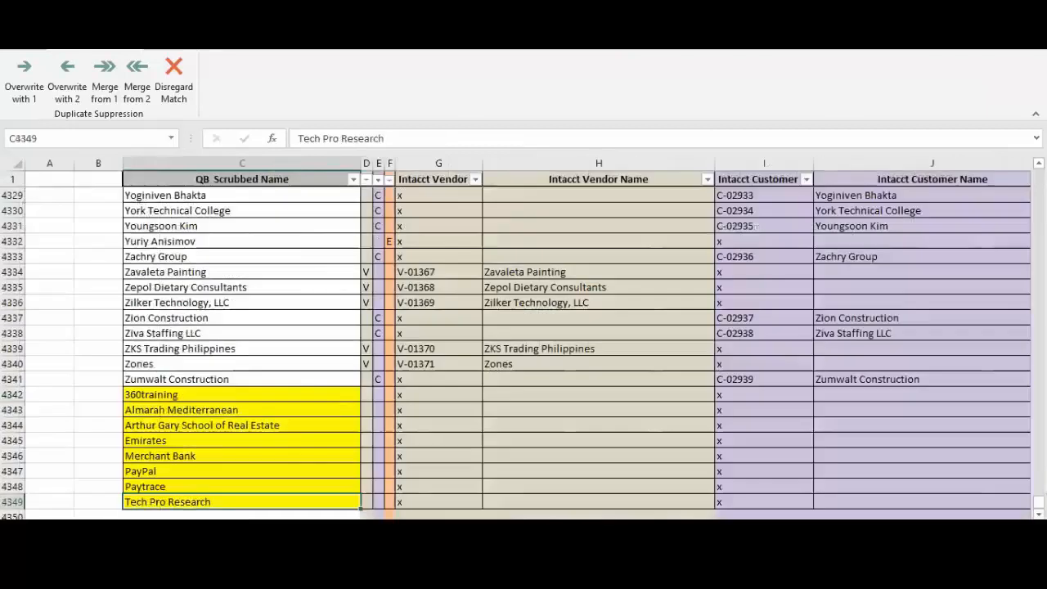
click(62, 364)
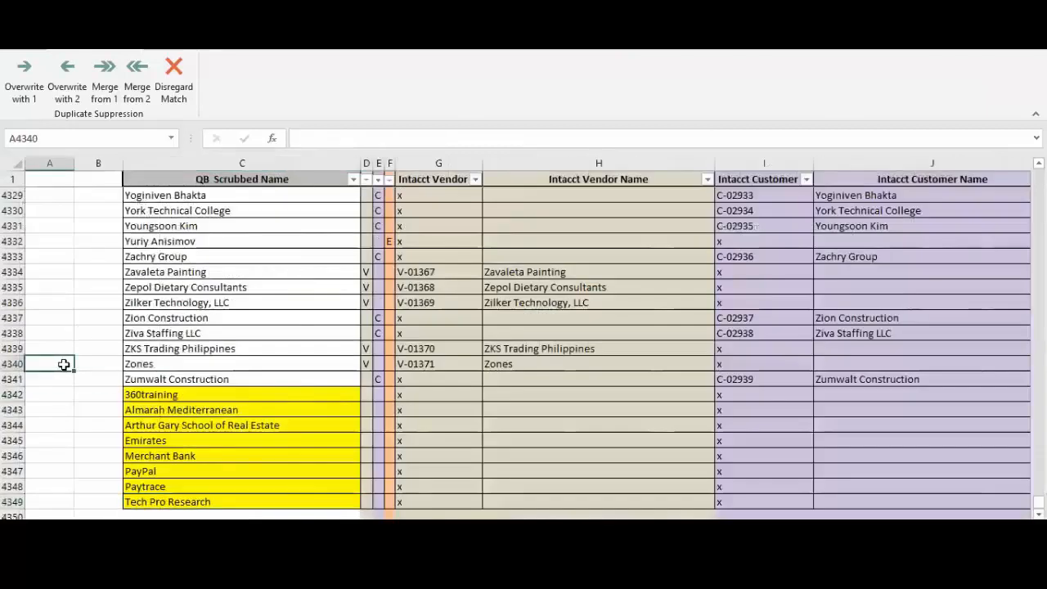
key(ctrl+Up)
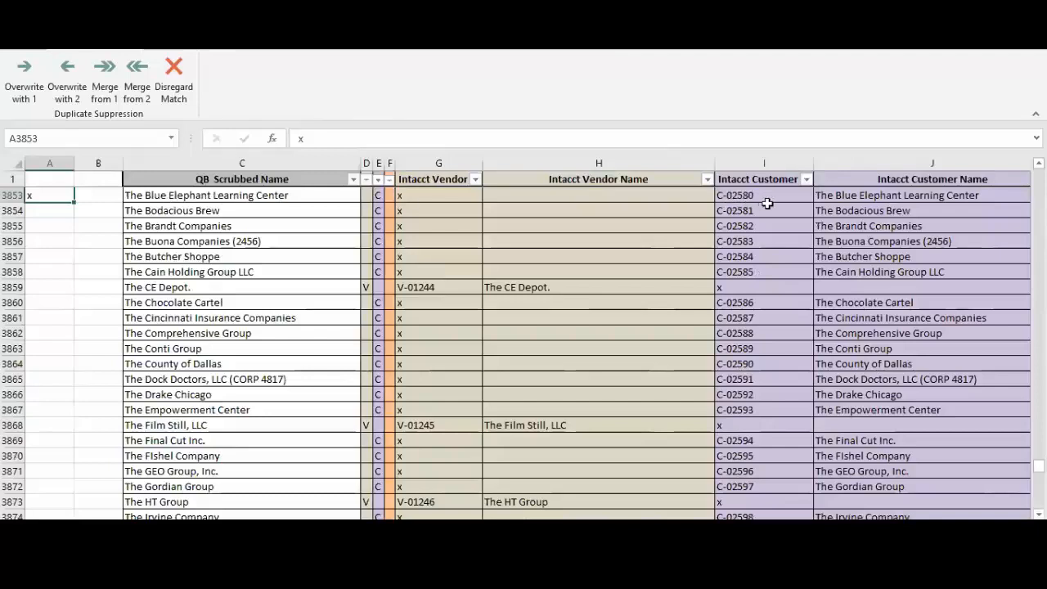
key(ctrl+Up)
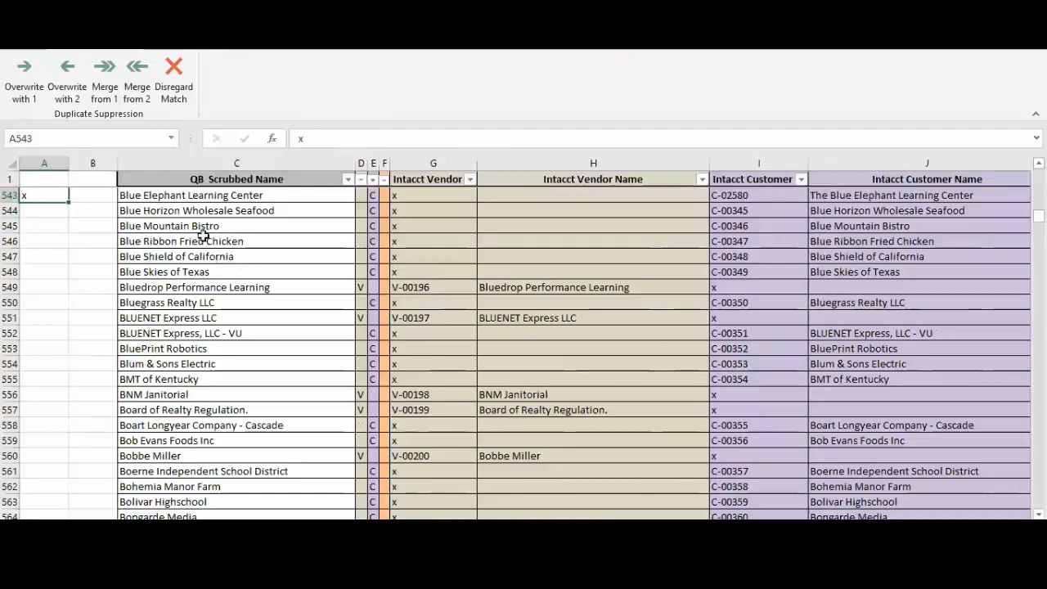
click(228, 195)
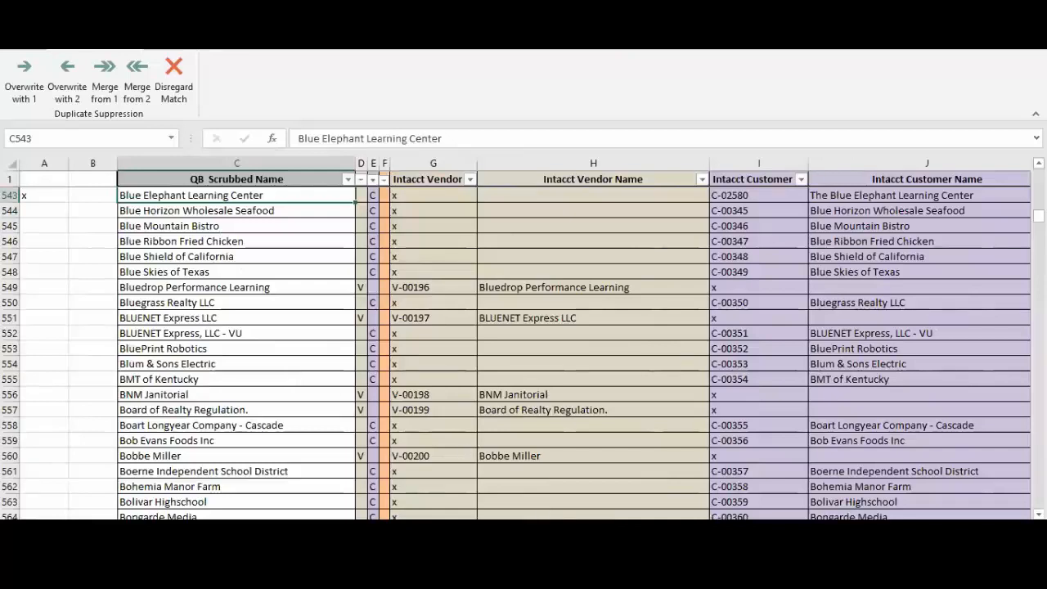
click(327, 529)
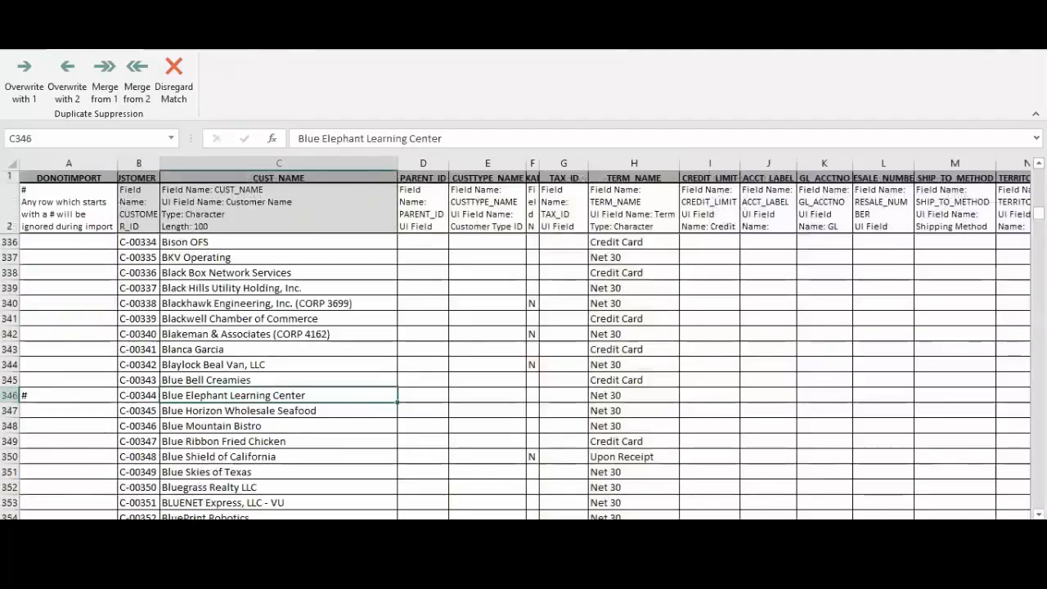
Overwrite the two vendor matches in rows 63 and 64, starting with Texas A&M University Kingsville, with String 2
click(205, 528)
scroll(218, 356, down, 2)
scroll(221, 353, up, 13)
drag(123, 292, 295, 308)
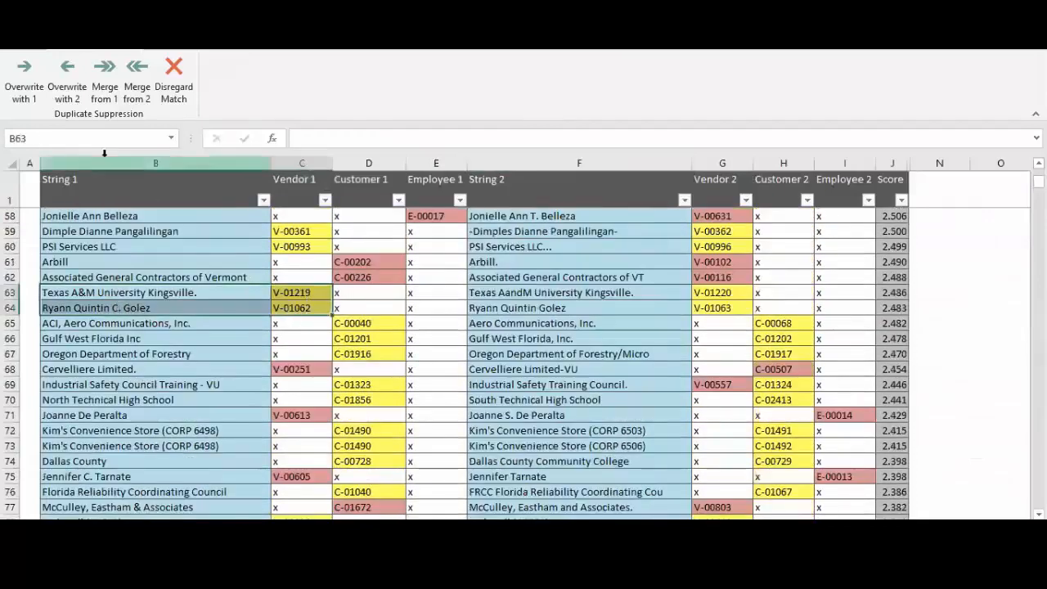
click(69, 95)
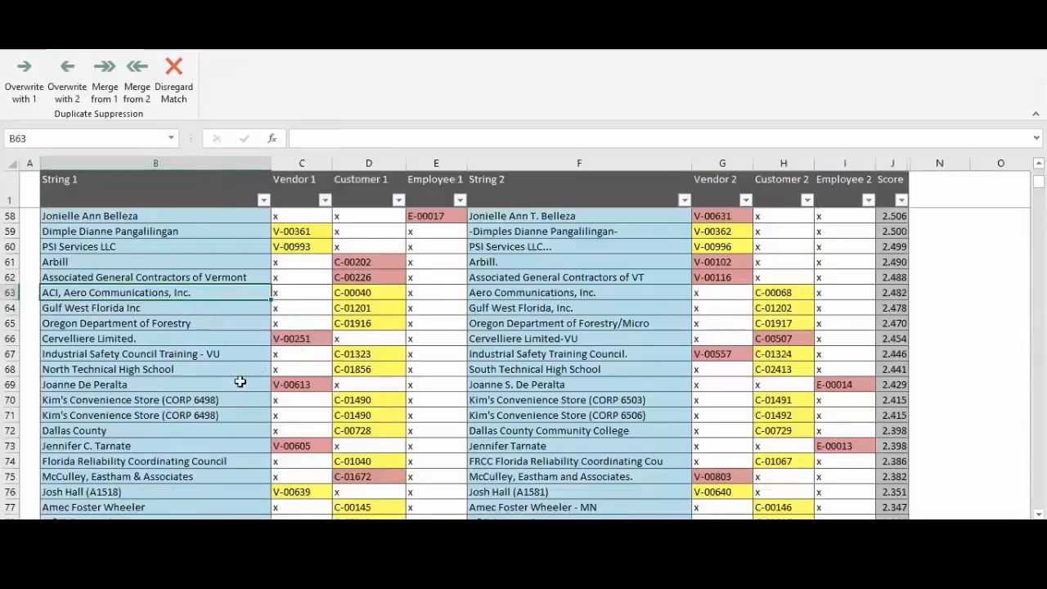
Examine the lower-scored name pairs further down the match list, as far as the Classroom Online matches in rows 195 and 196
scroll(332, 429, down, 13)
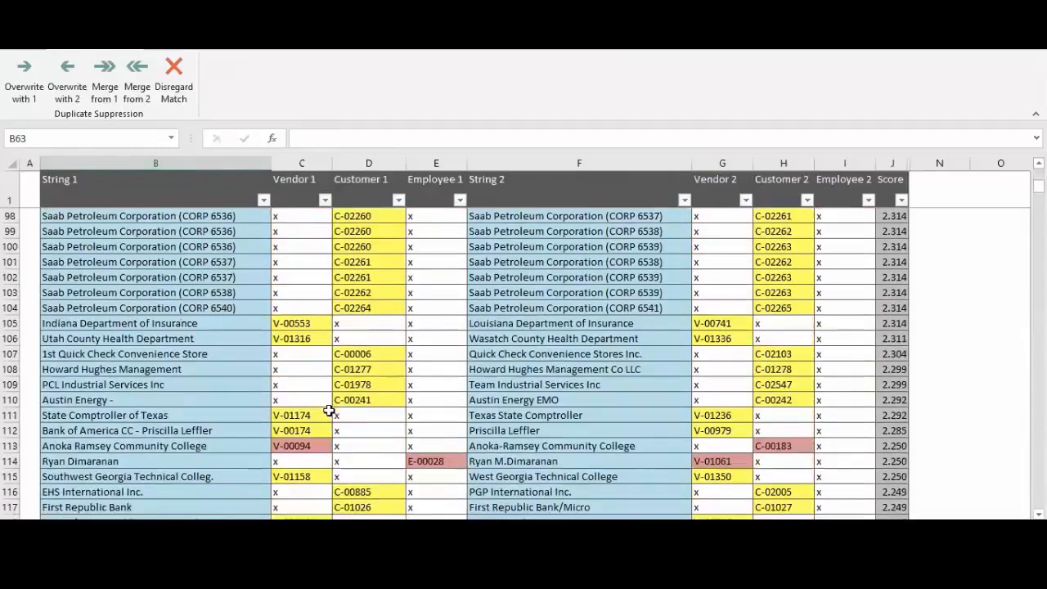
scroll(328, 409, down, 20)
click(135, 434)
click(148, 466)
click(105, 480)
click(123, 494)
scroll(174, 417, down, 5)
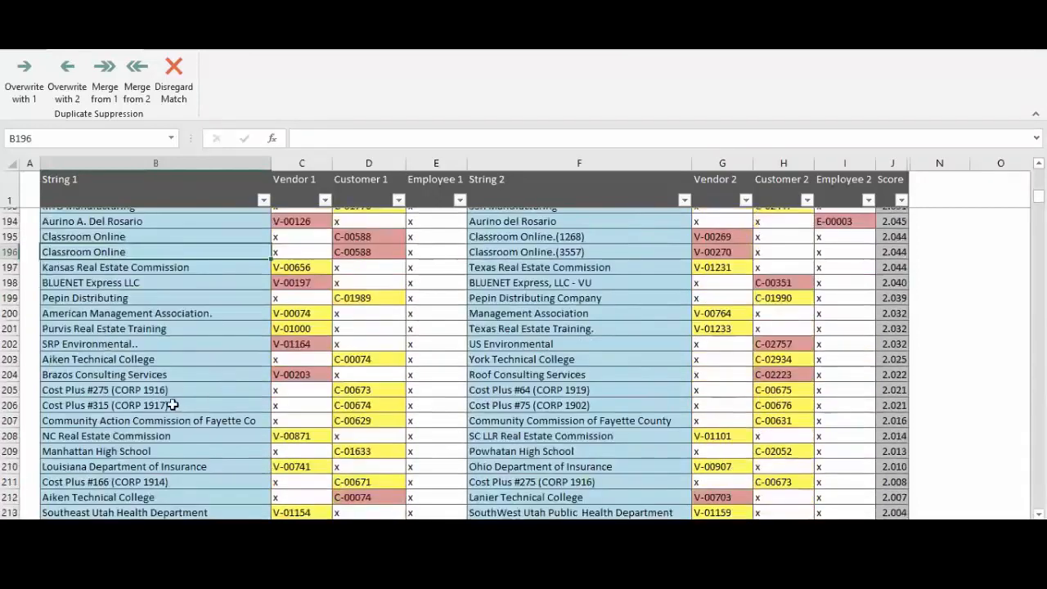
Disregard the match between Aiken Technical College and Lanier Technical College in row 212
scroll(172, 405, down, 2)
click(135, 432)
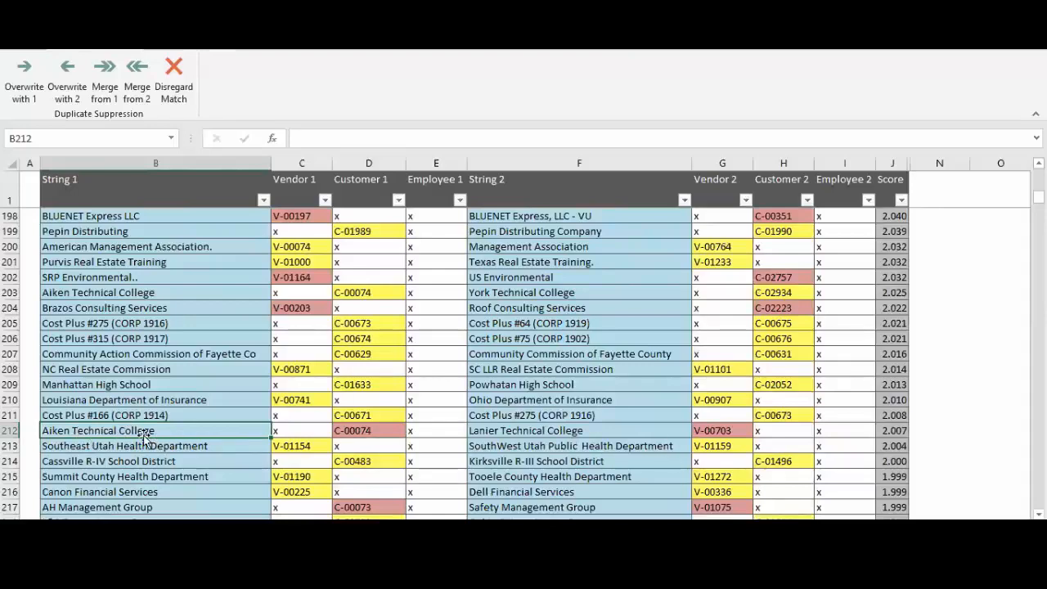
click(544, 432)
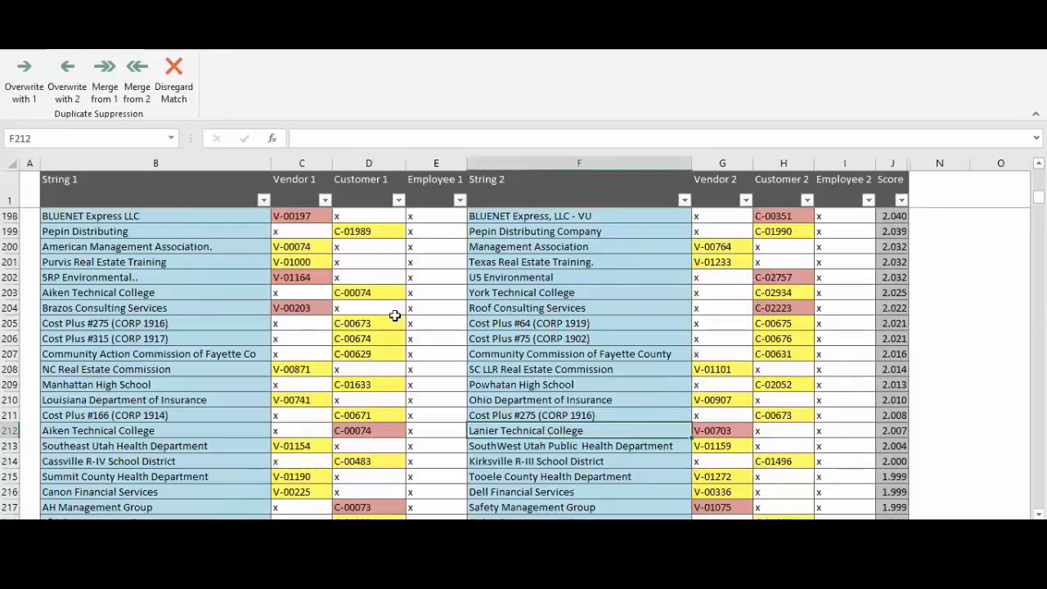
click(173, 94)
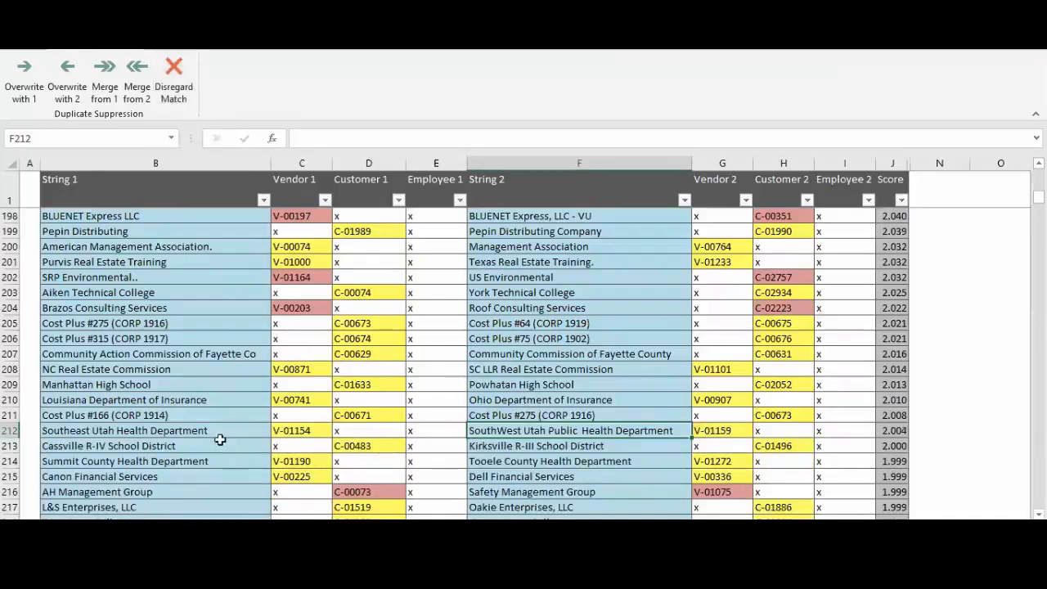
Review the remaining matches to the end of the list, checking the last pair's score and the Waynesboro High School match in row 1959
scroll(201, 414, down, 13)
scroll(201, 413, down, 11)
scroll(201, 413, down, 20)
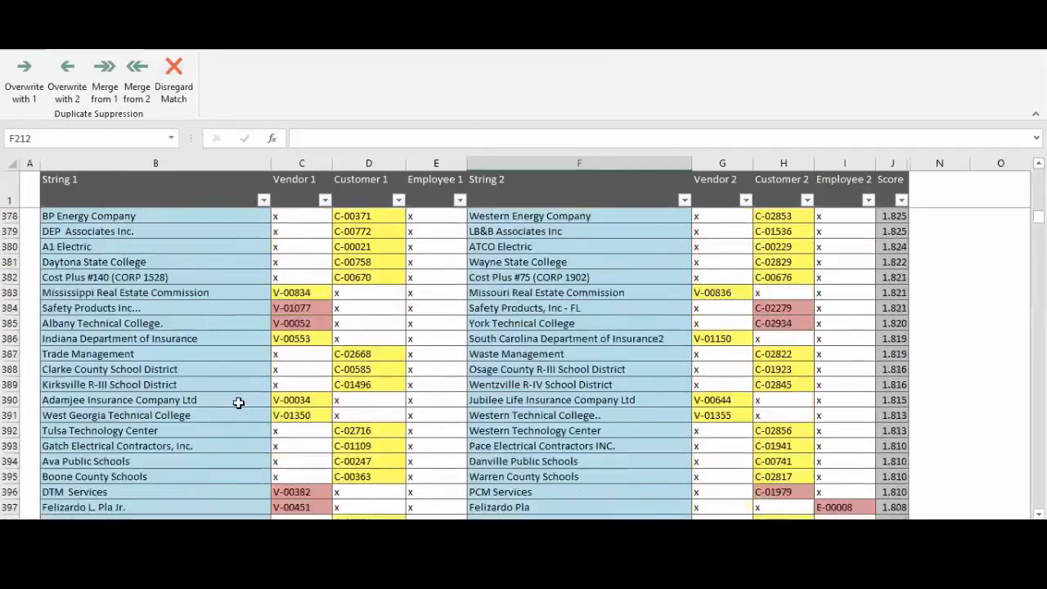
scroll(238, 402, down, 20)
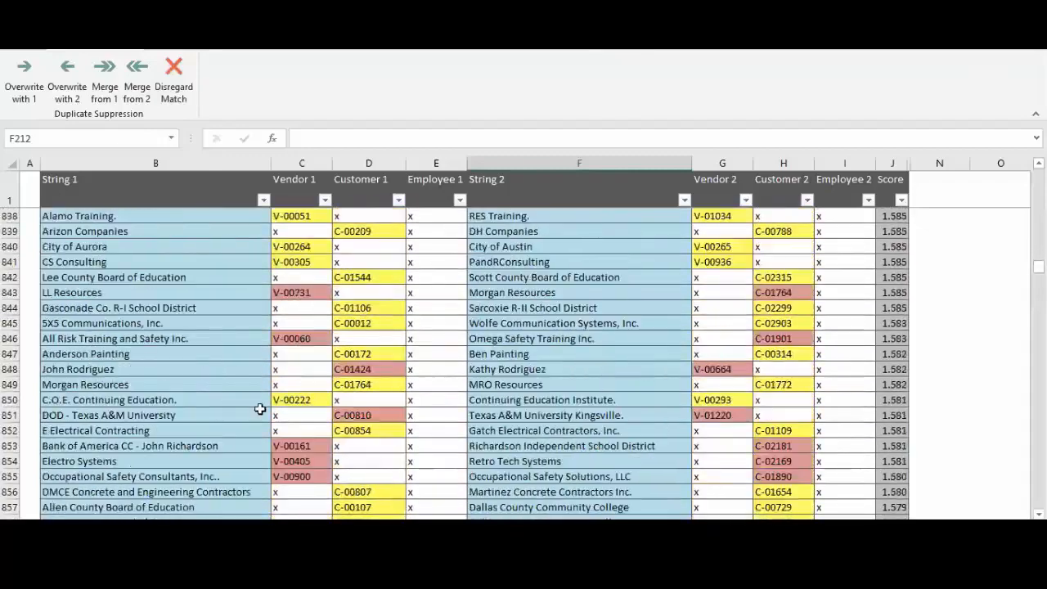
scroll(260, 409, down, 20)
scroll(624, 440, down, 20)
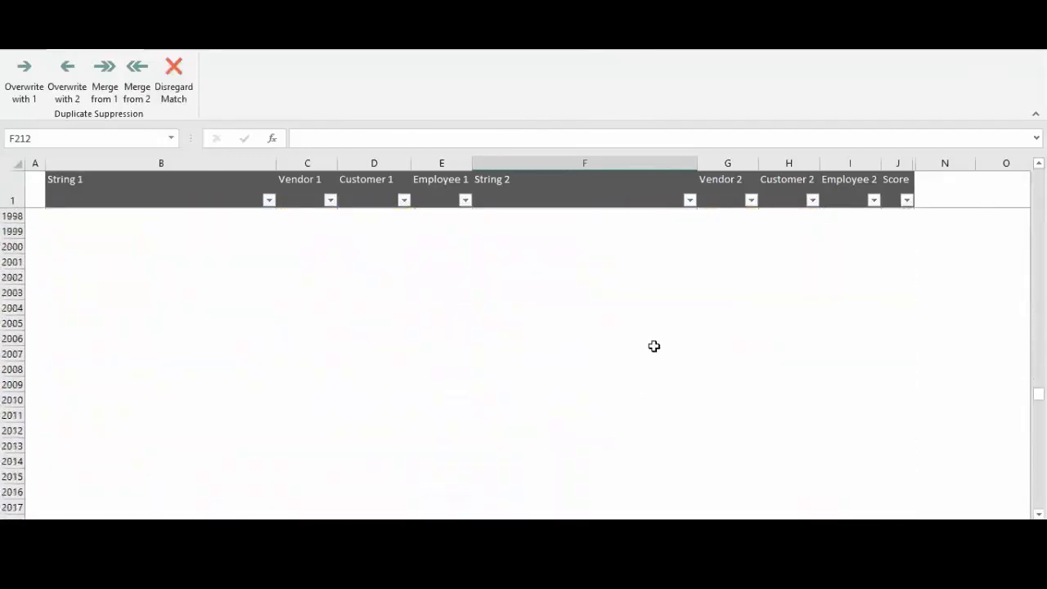
scroll(654, 346, up, 13)
click(900, 430)
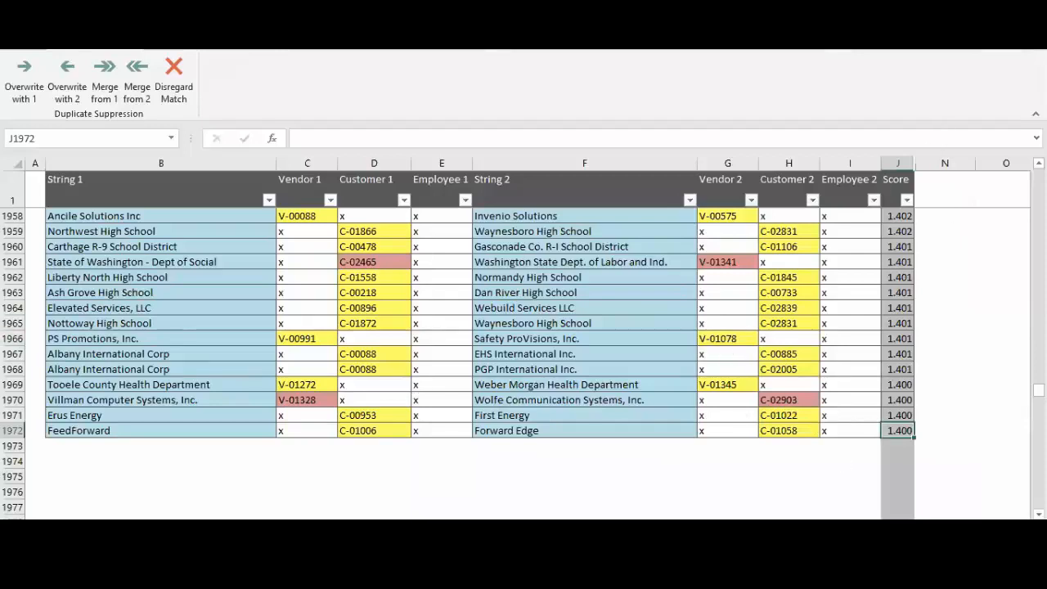
click(501, 227)
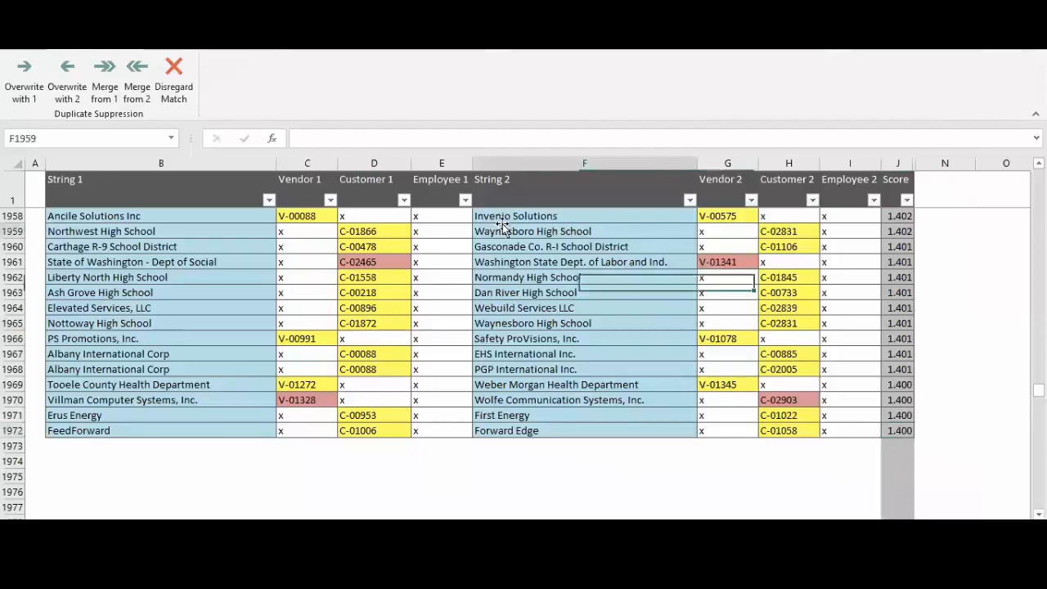